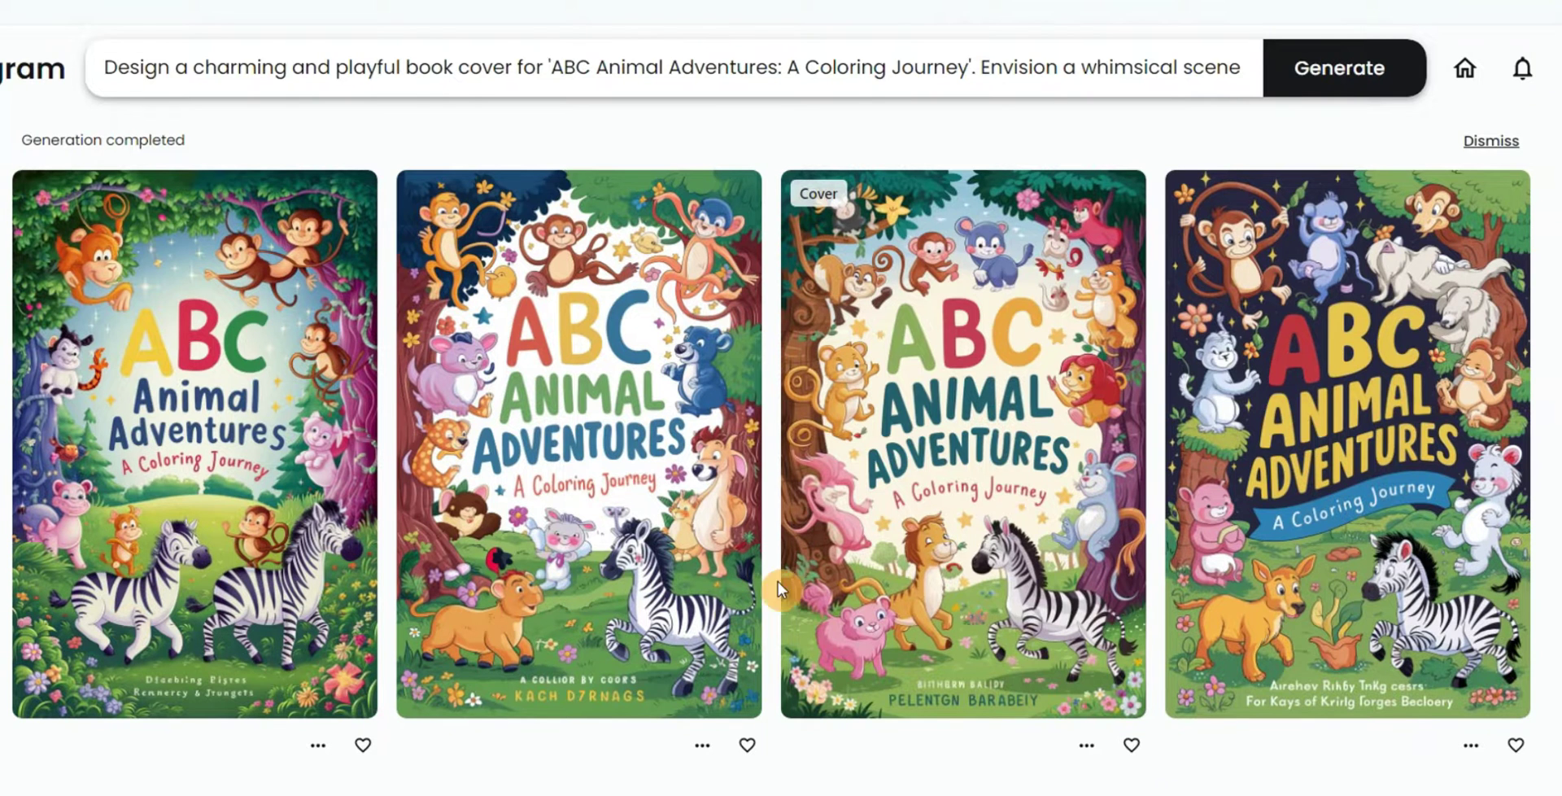
Step: Open the 'Mediterranean Flavors: A Culinary Journey' cookbook cover from the gallery to view its prompt
click(1332, 581)
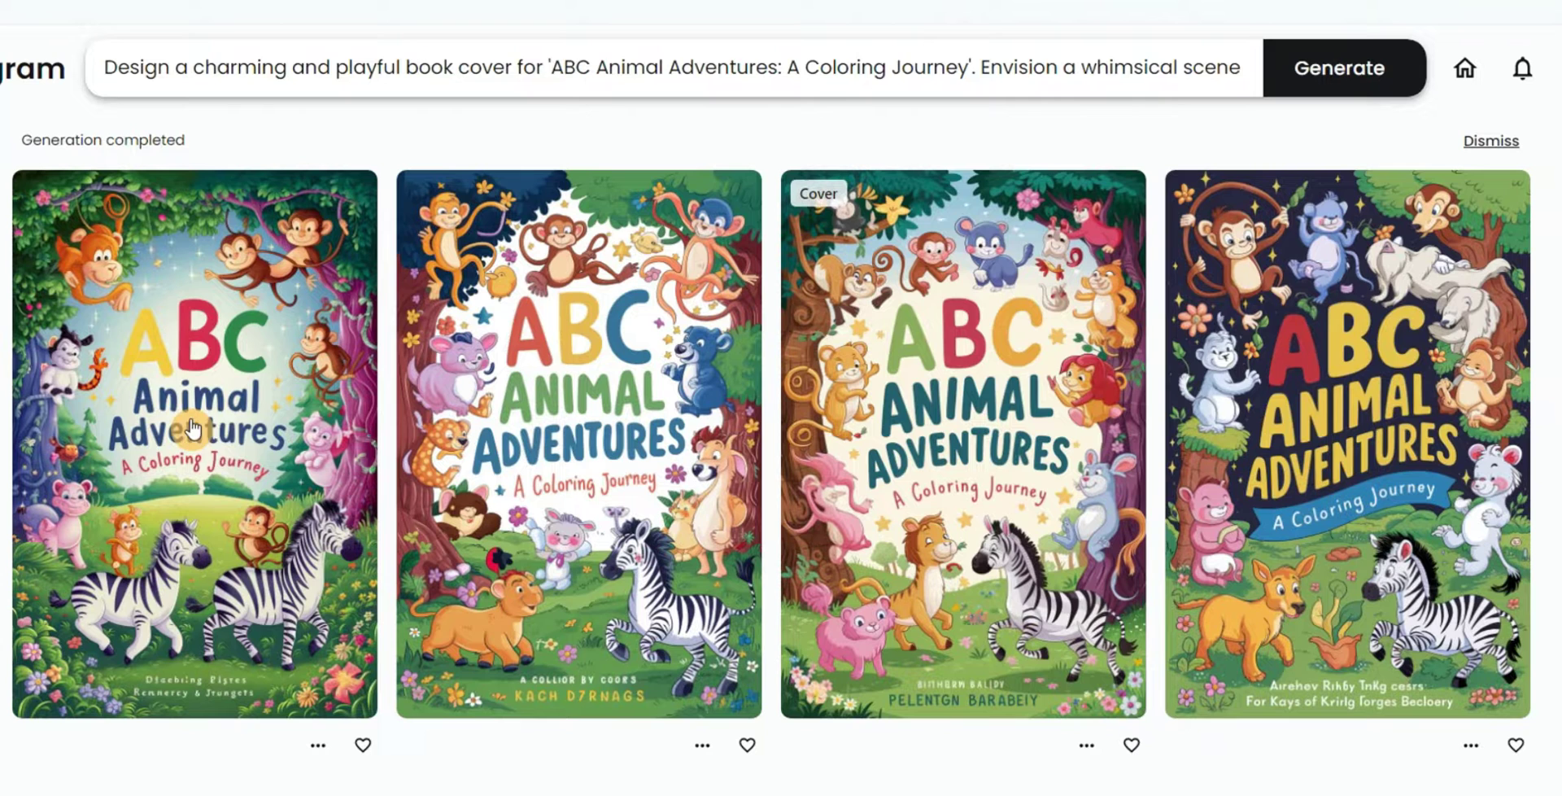
click(179, 362)
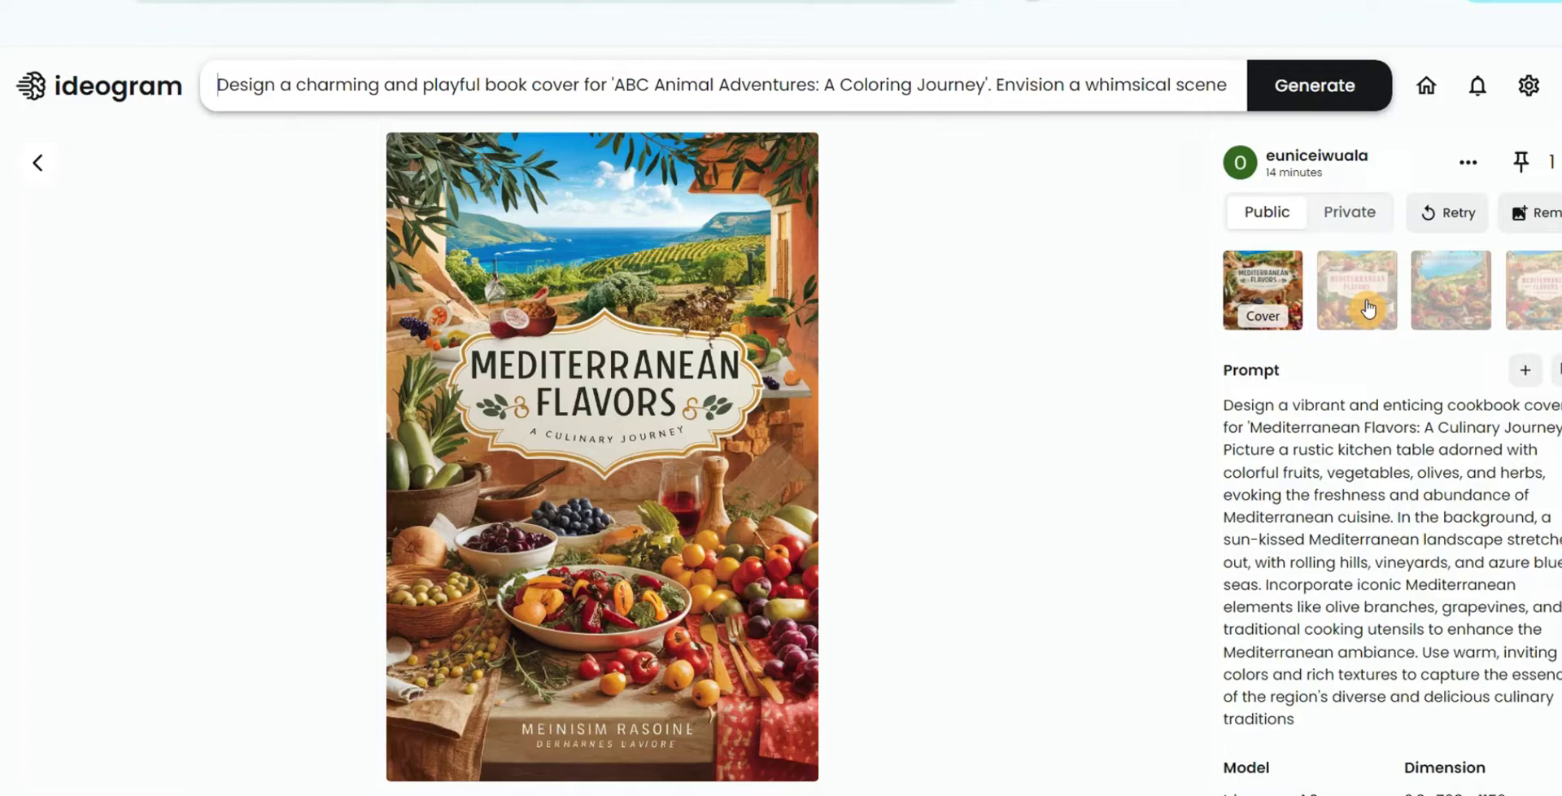
click(1395, 299)
click(1384, 316)
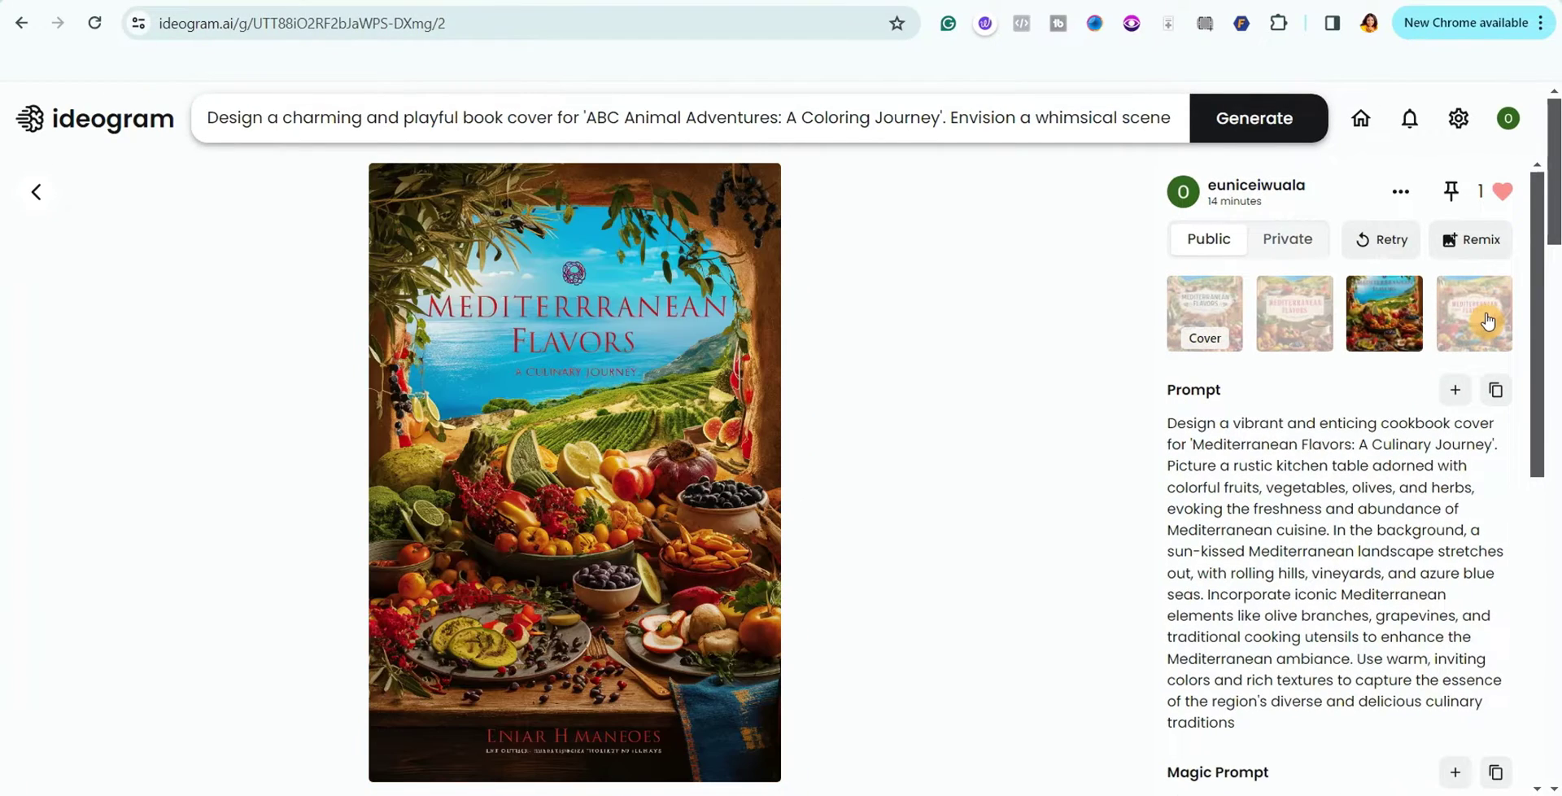
click(1485, 318)
click(1294, 314)
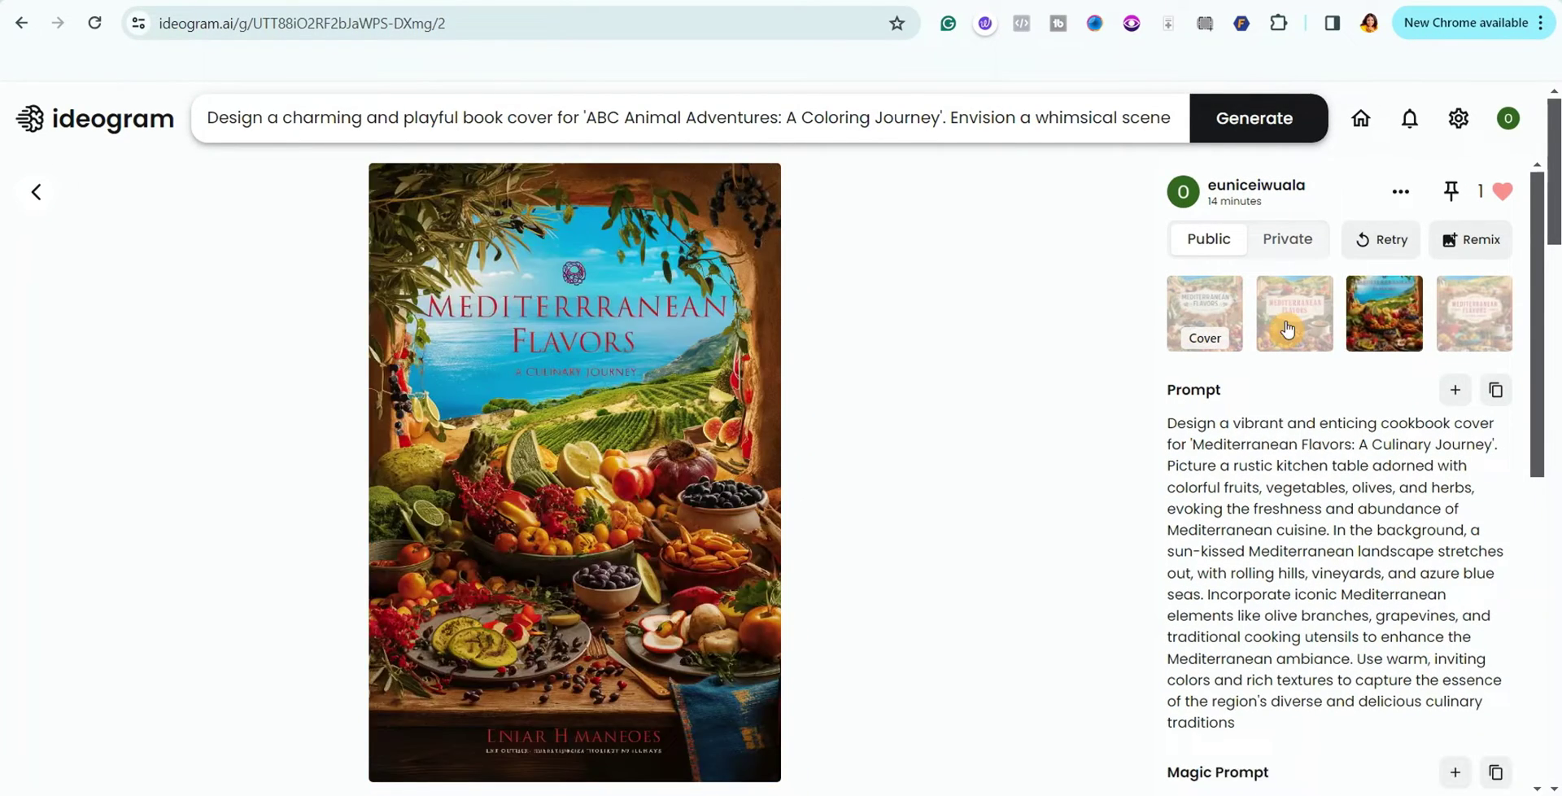
click(1221, 318)
click(1333, 310)
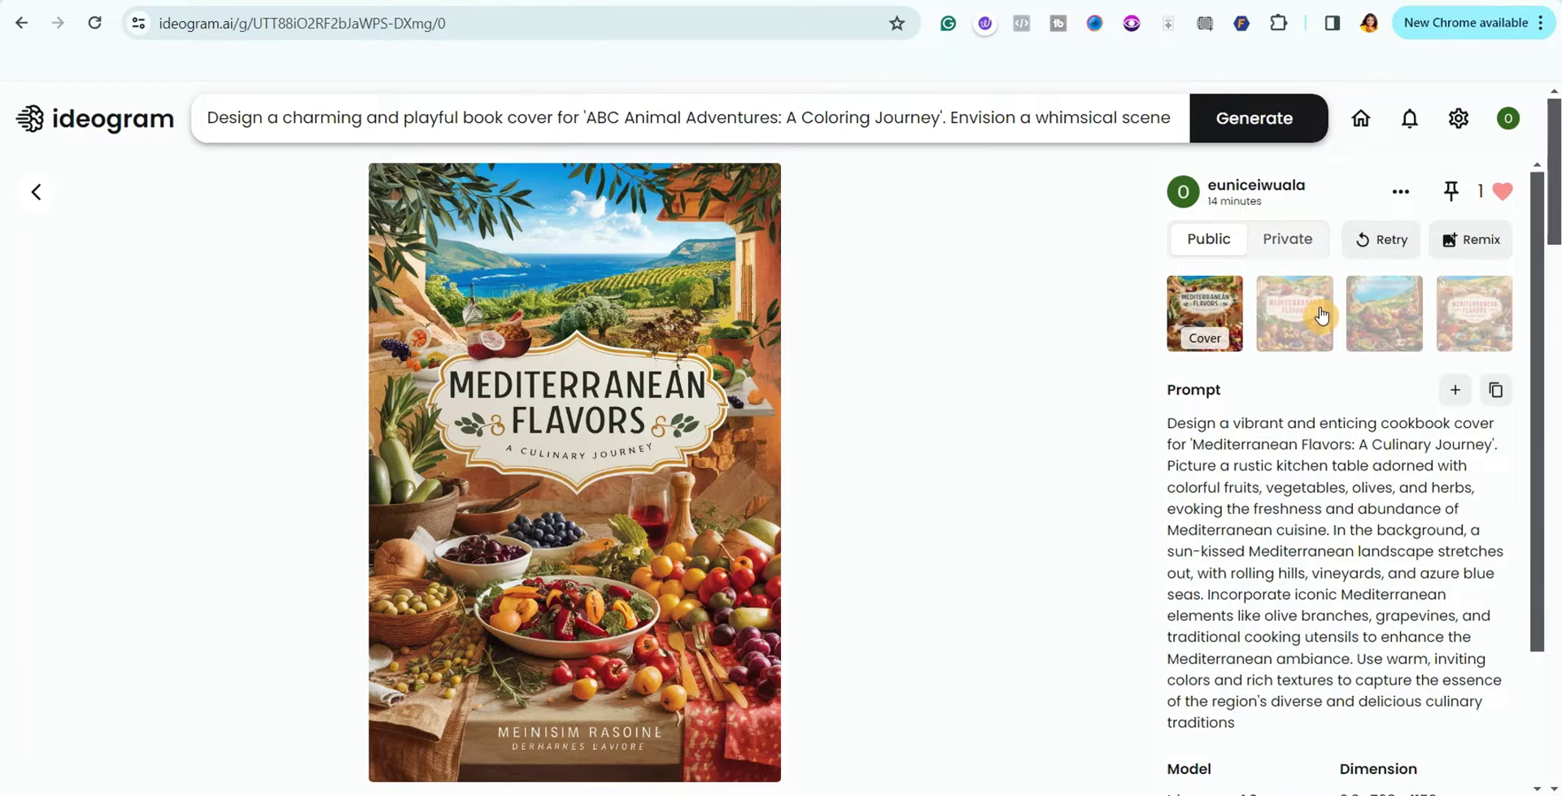
click(1474, 313)
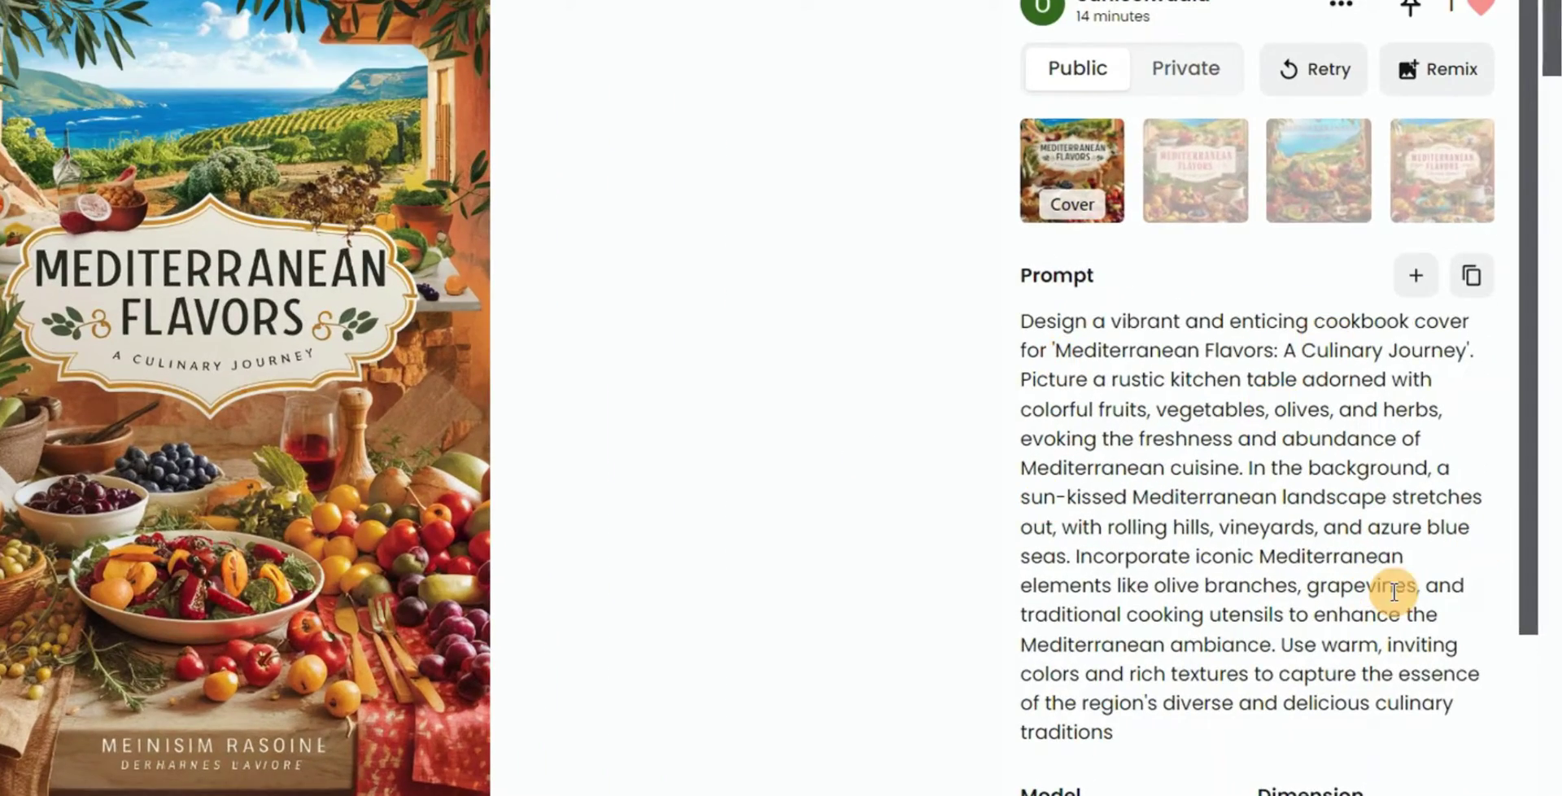
Step: Open the Whispers of the Forbidden Isles cover and browse all four of its variations
scroll(1285, 625, down, 10)
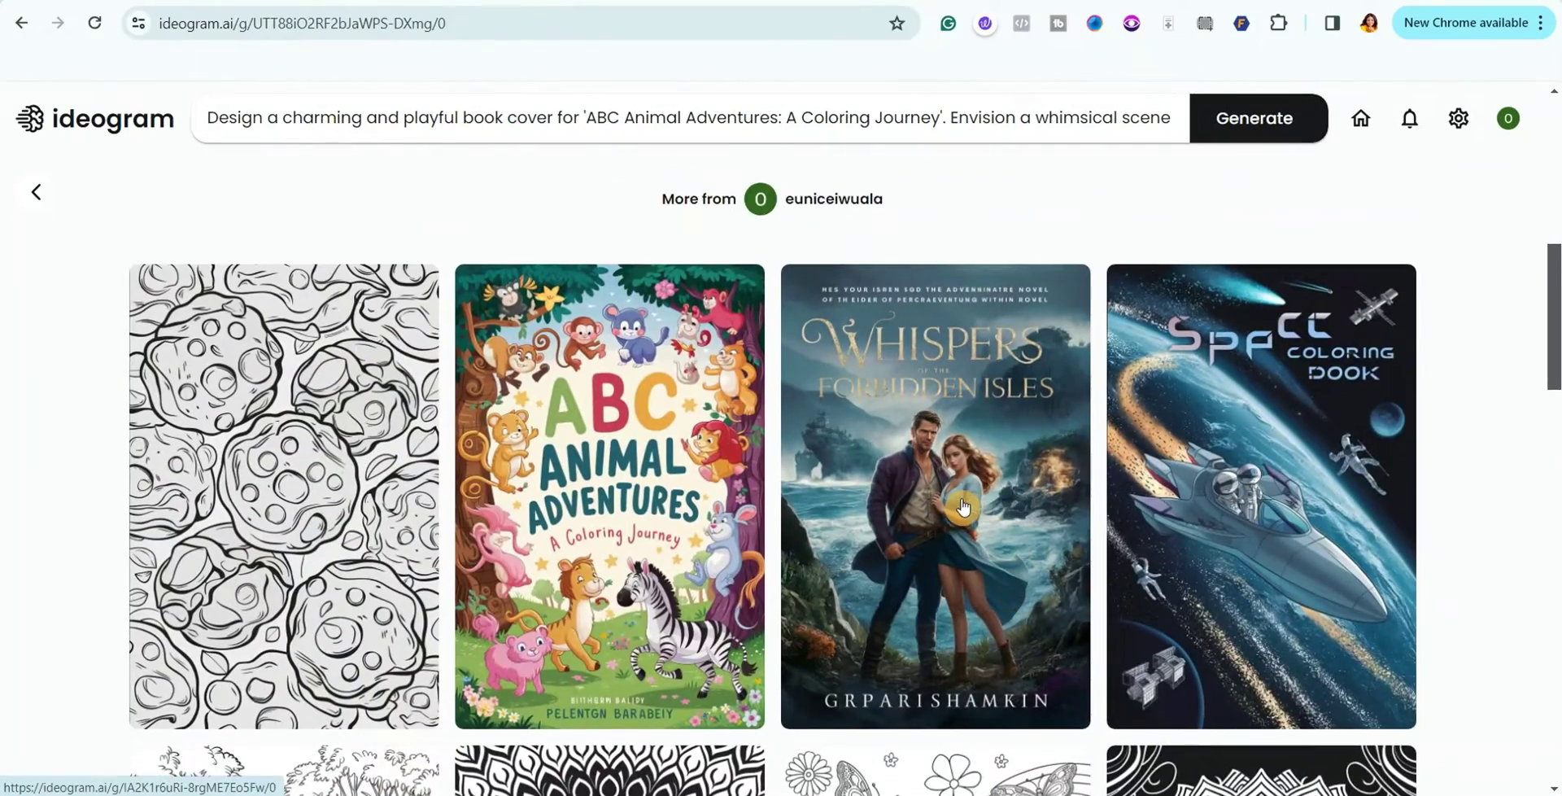
click(962, 508)
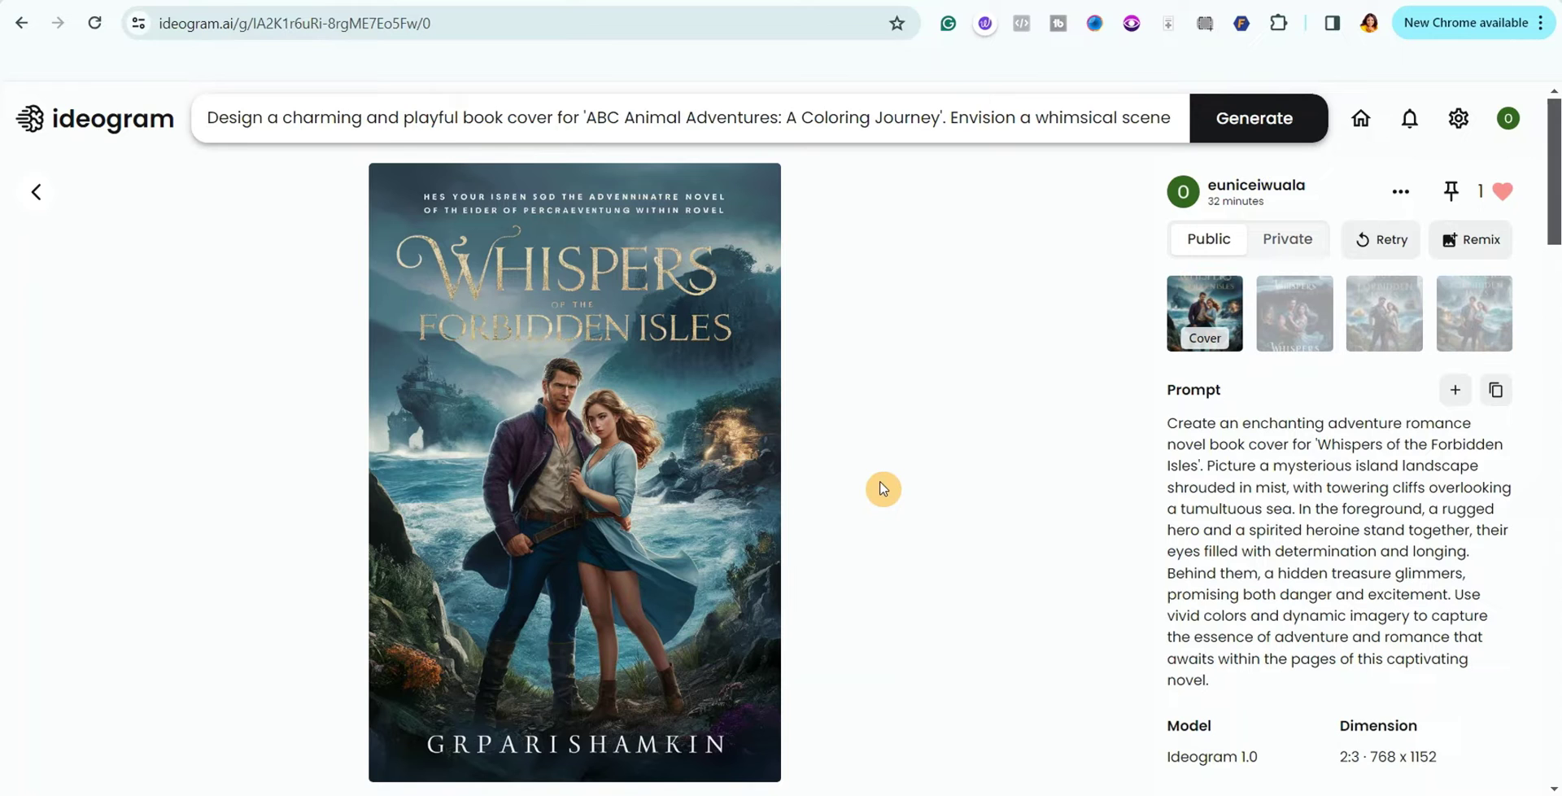
click(1298, 307)
click(1387, 317)
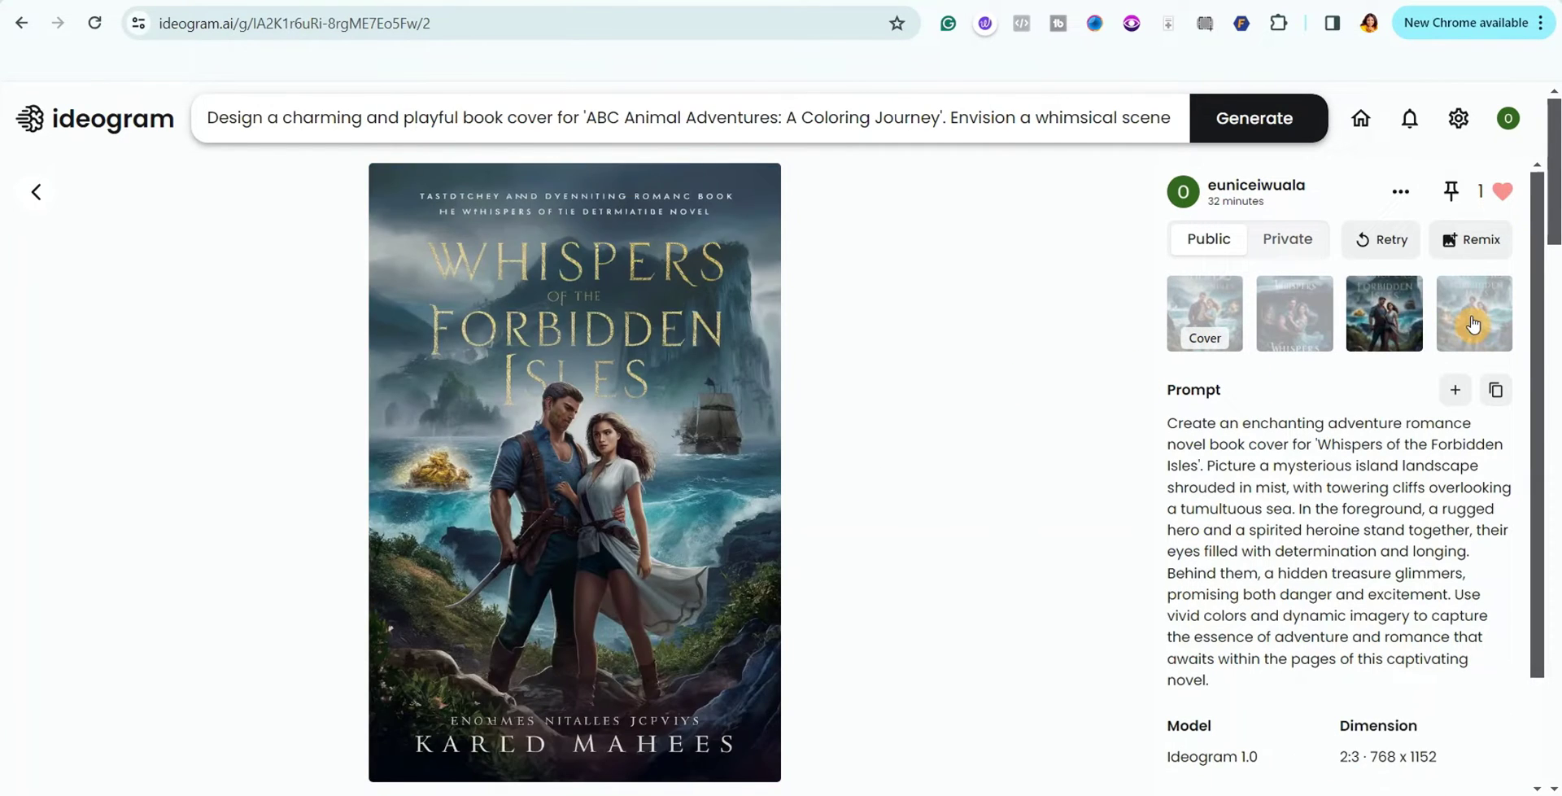
click(1473, 324)
click(1196, 309)
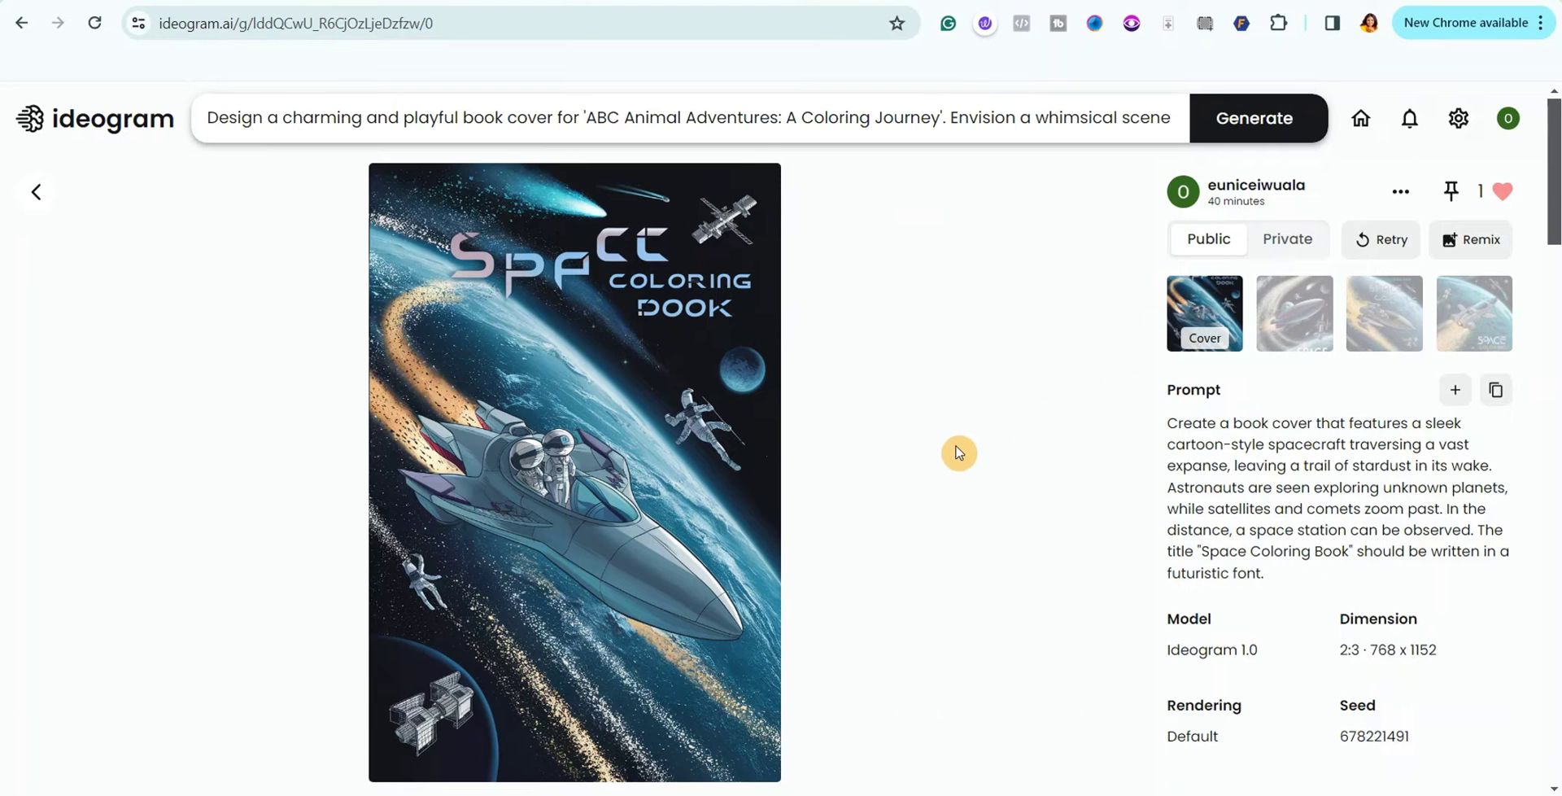
Step: View the second and fourth Space Coloring Book variations, then switch to the ChatGPT conversation
click(1292, 308)
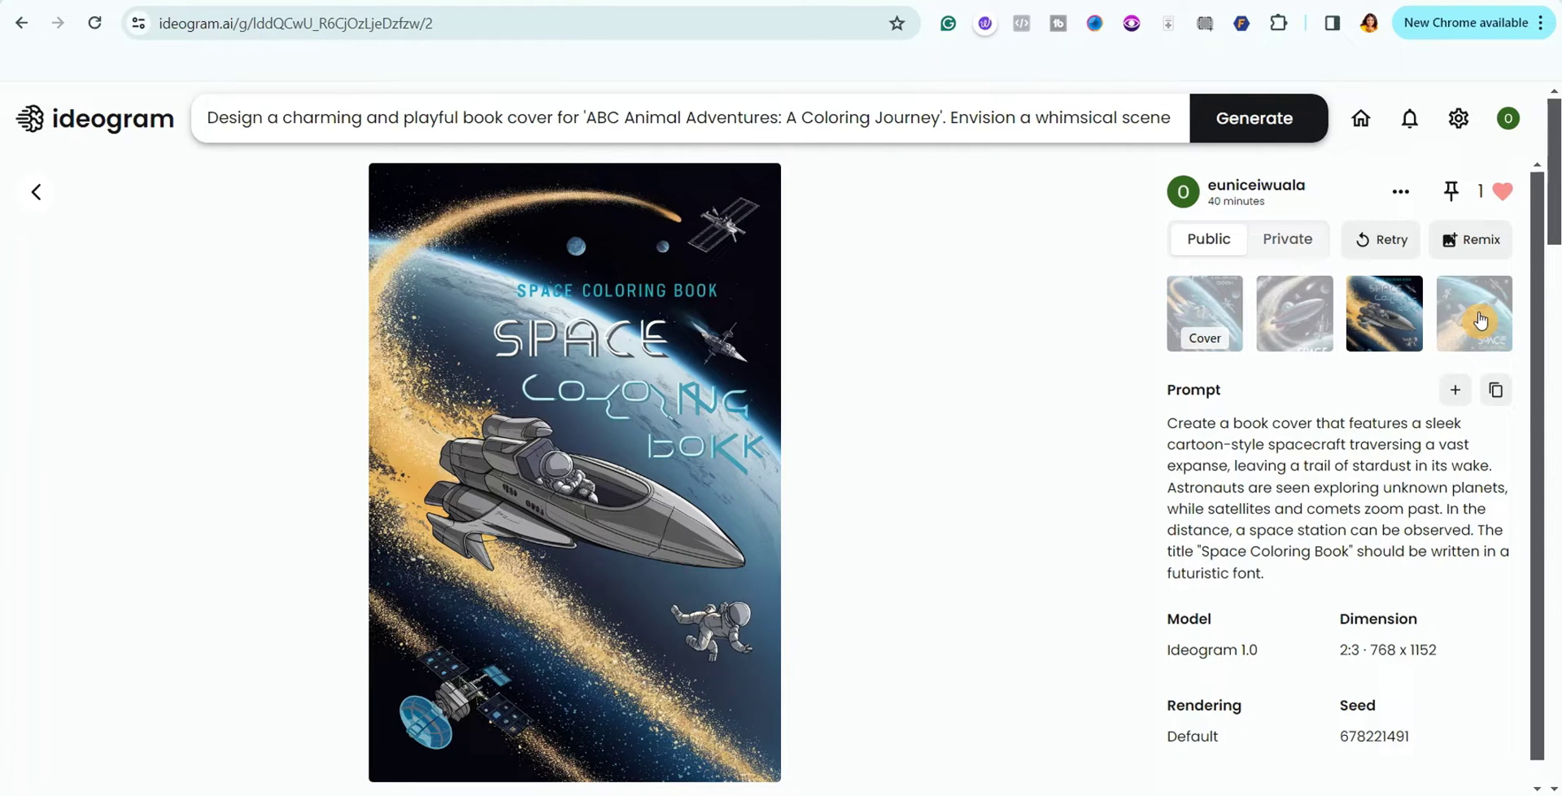
click(1480, 320)
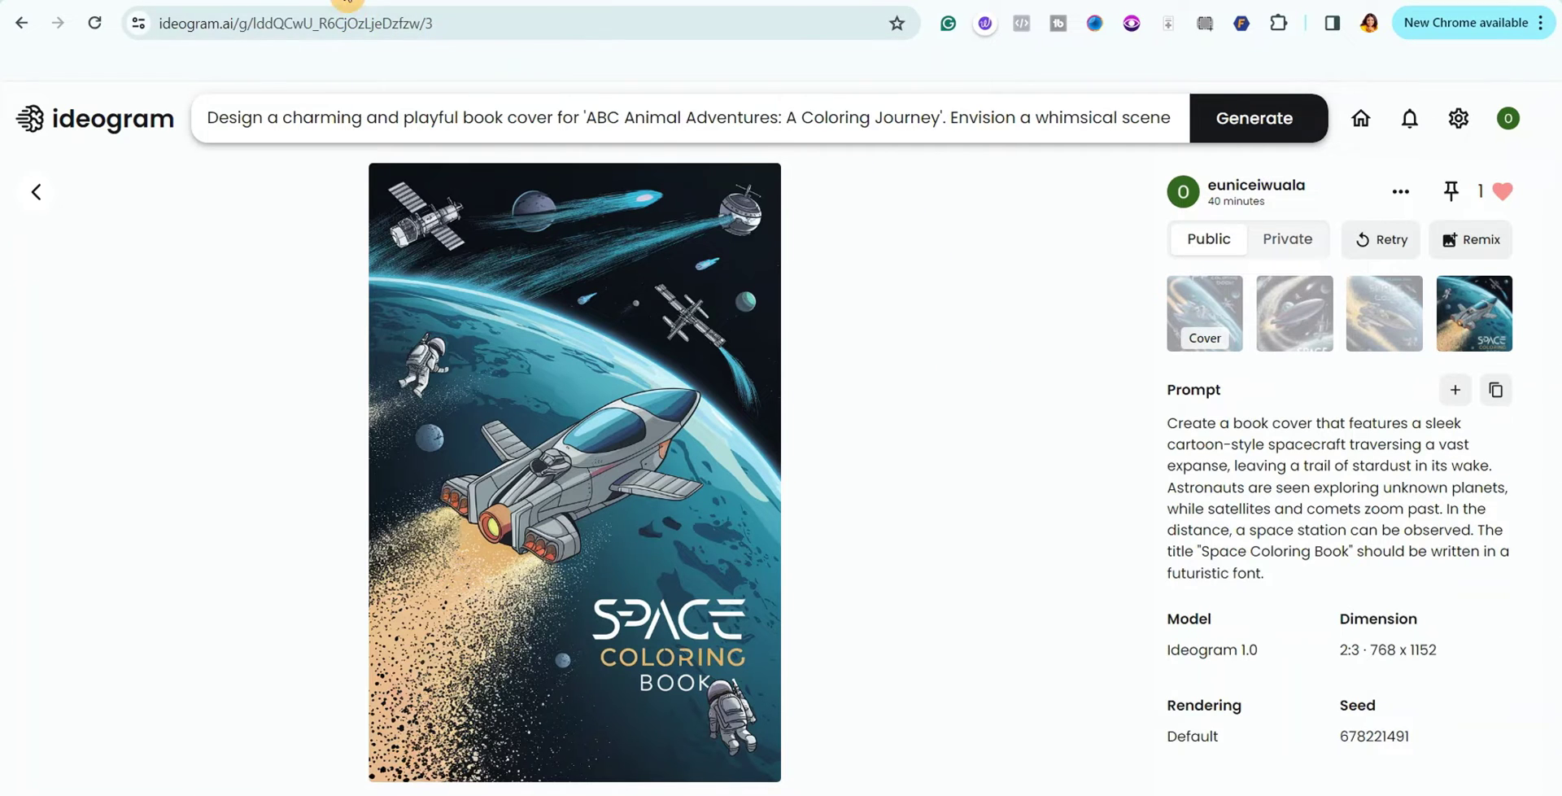
click(352, 4)
scroll(668, 368, down, 5)
scroll(668, 368, up, 5)
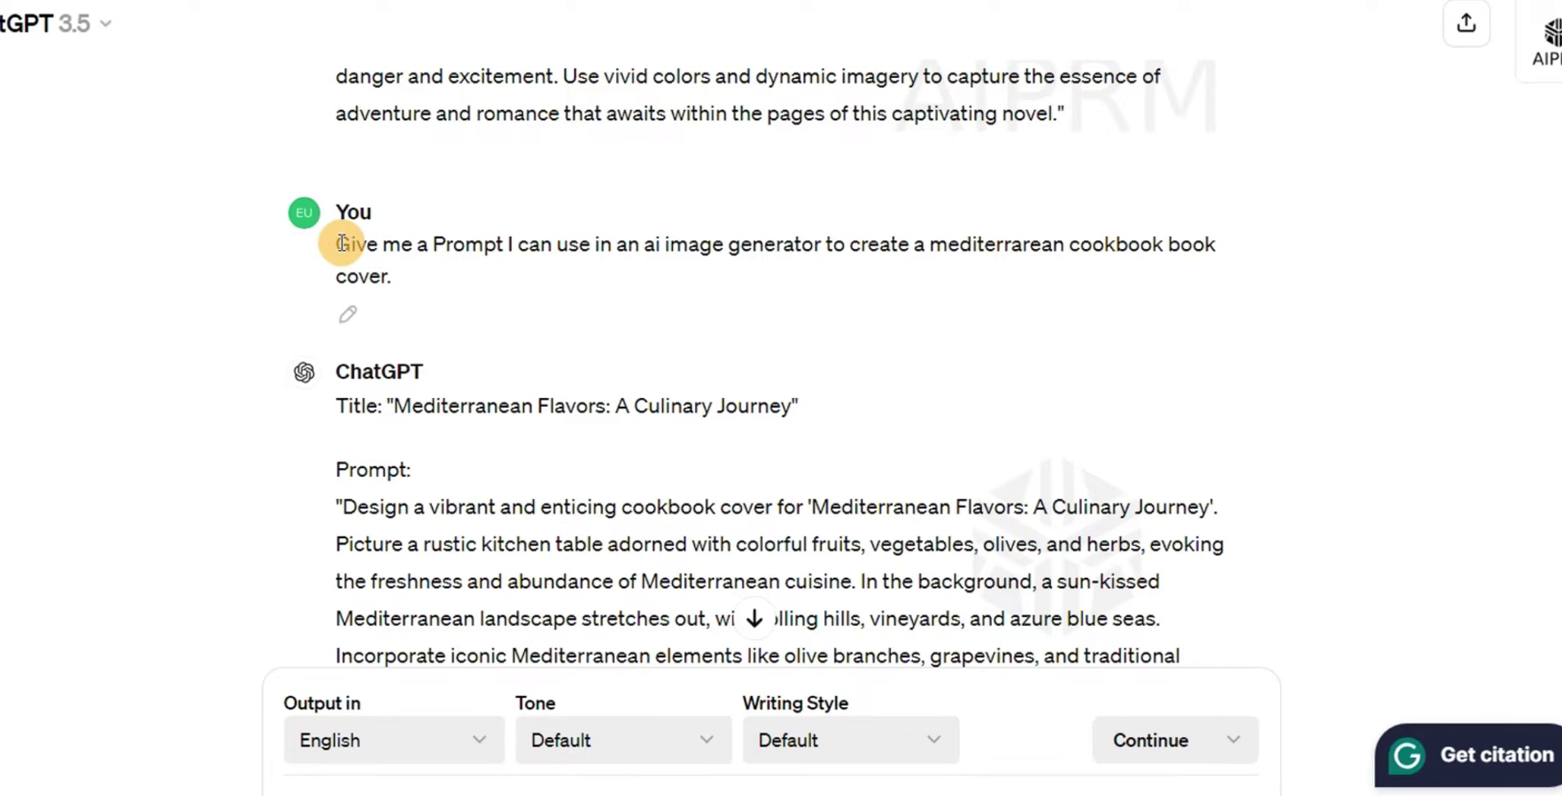
Step: Reuse the cookbook request to ask ChatGPT for a 'Space Coloring book' cover prompt, then select the reply
drag(342, 243, 406, 267)
key(ctrl+c)
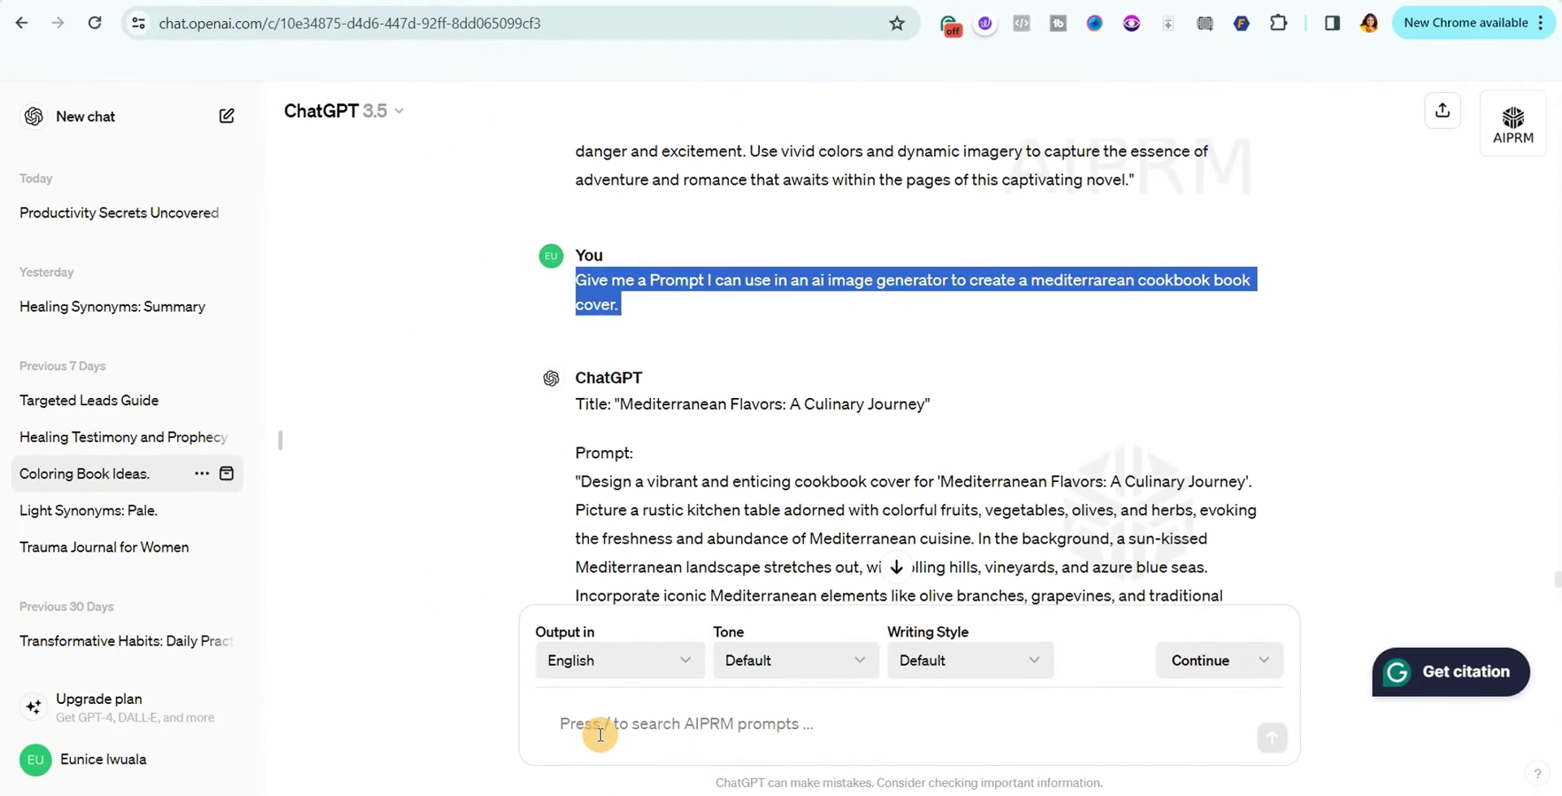
click(350, 795)
key(ctrl+v)
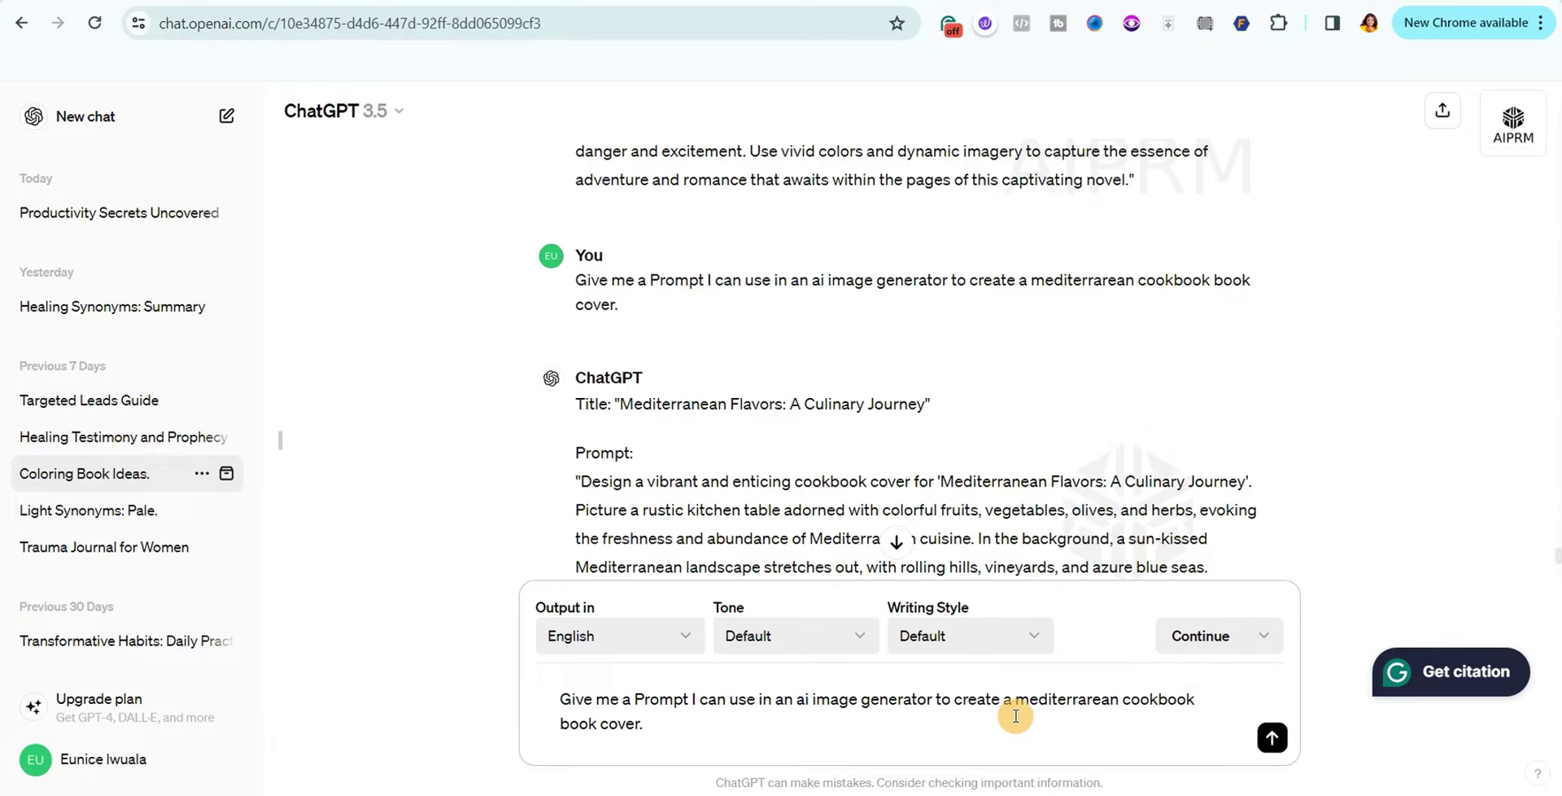
drag(1016, 701, 1161, 694)
text(Space Coloring book )
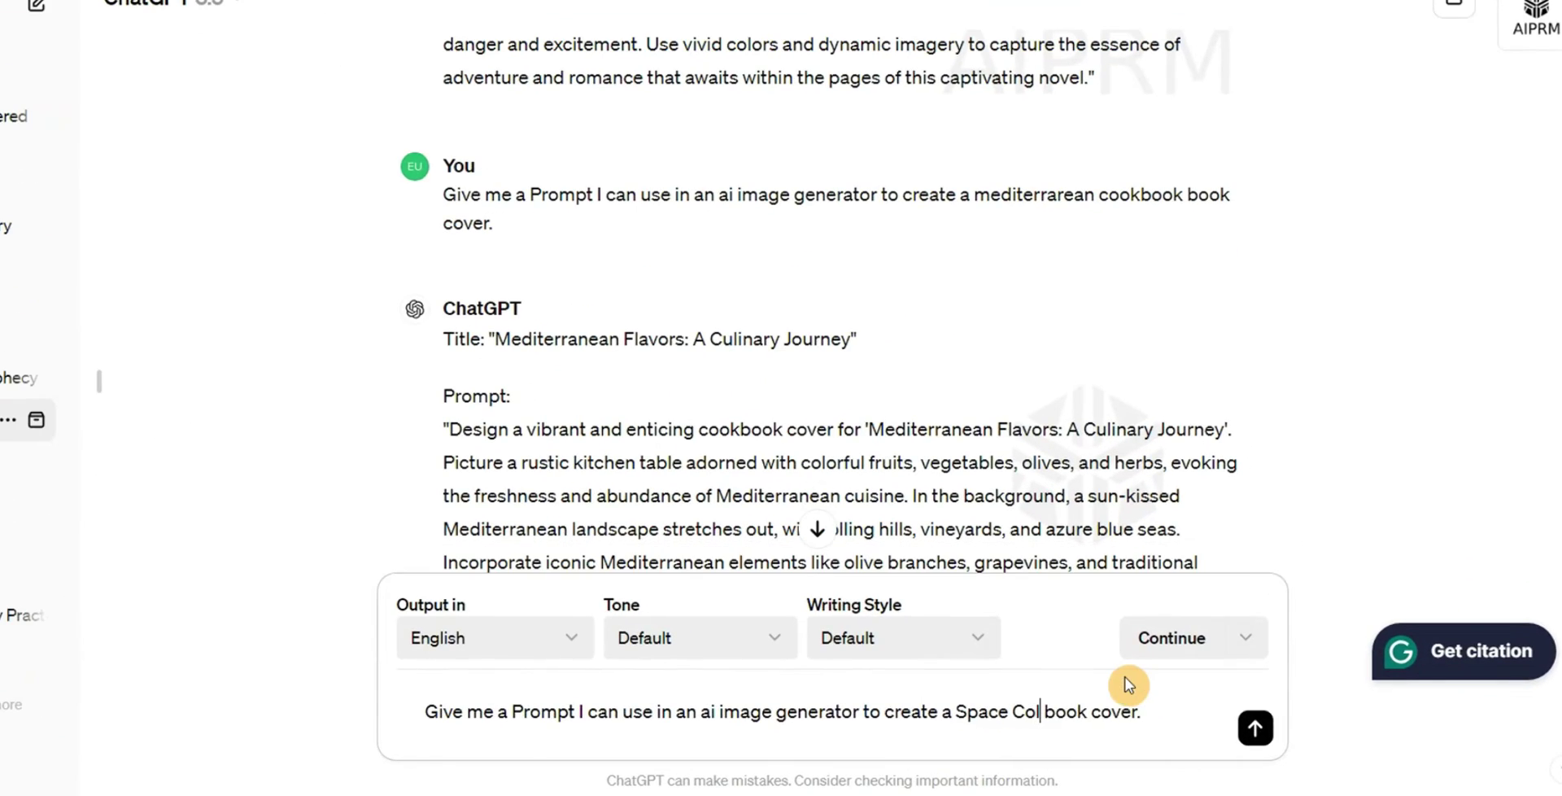
text(")
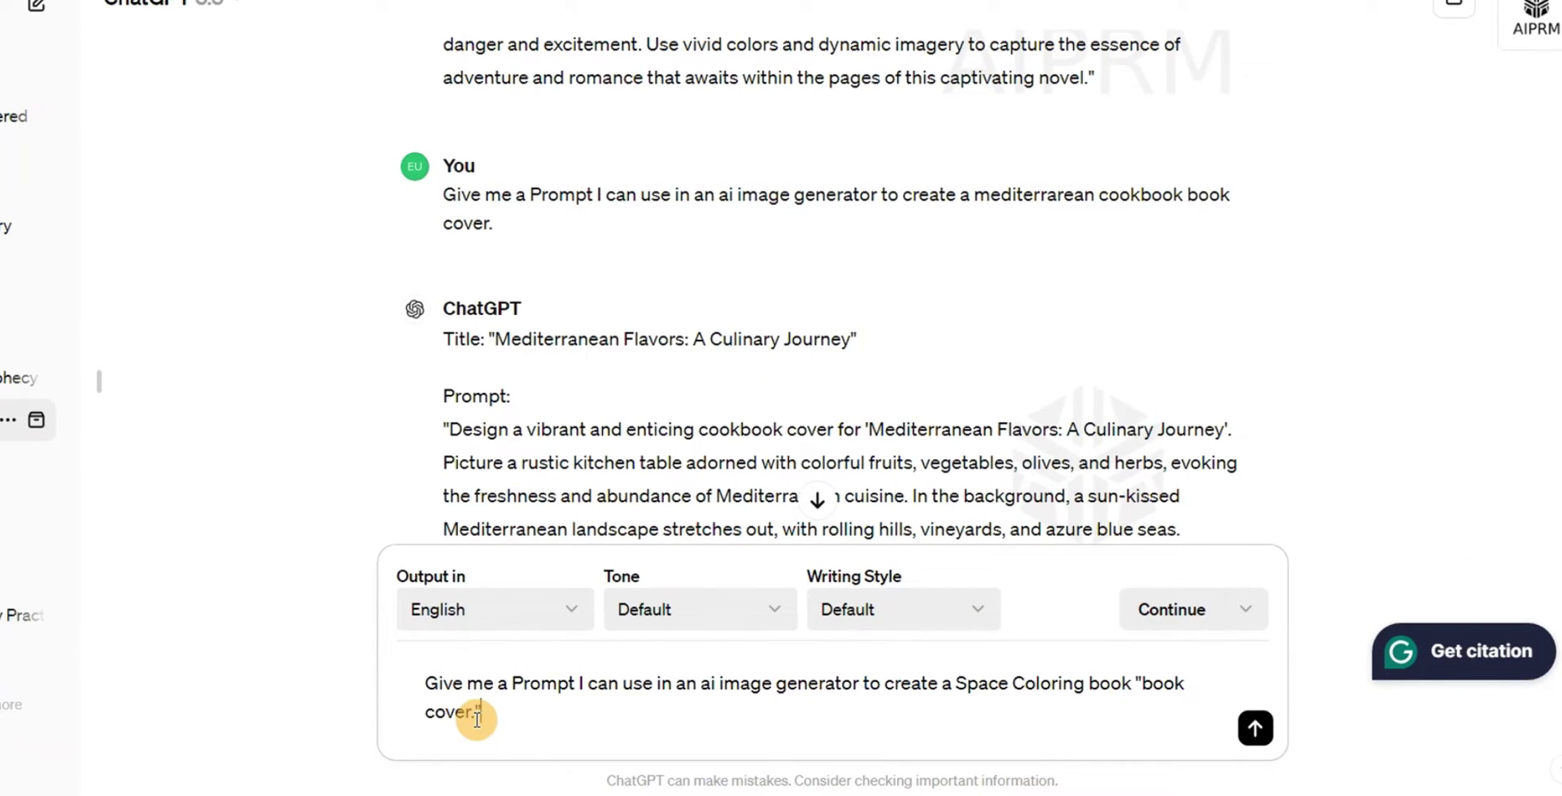
key(Return)
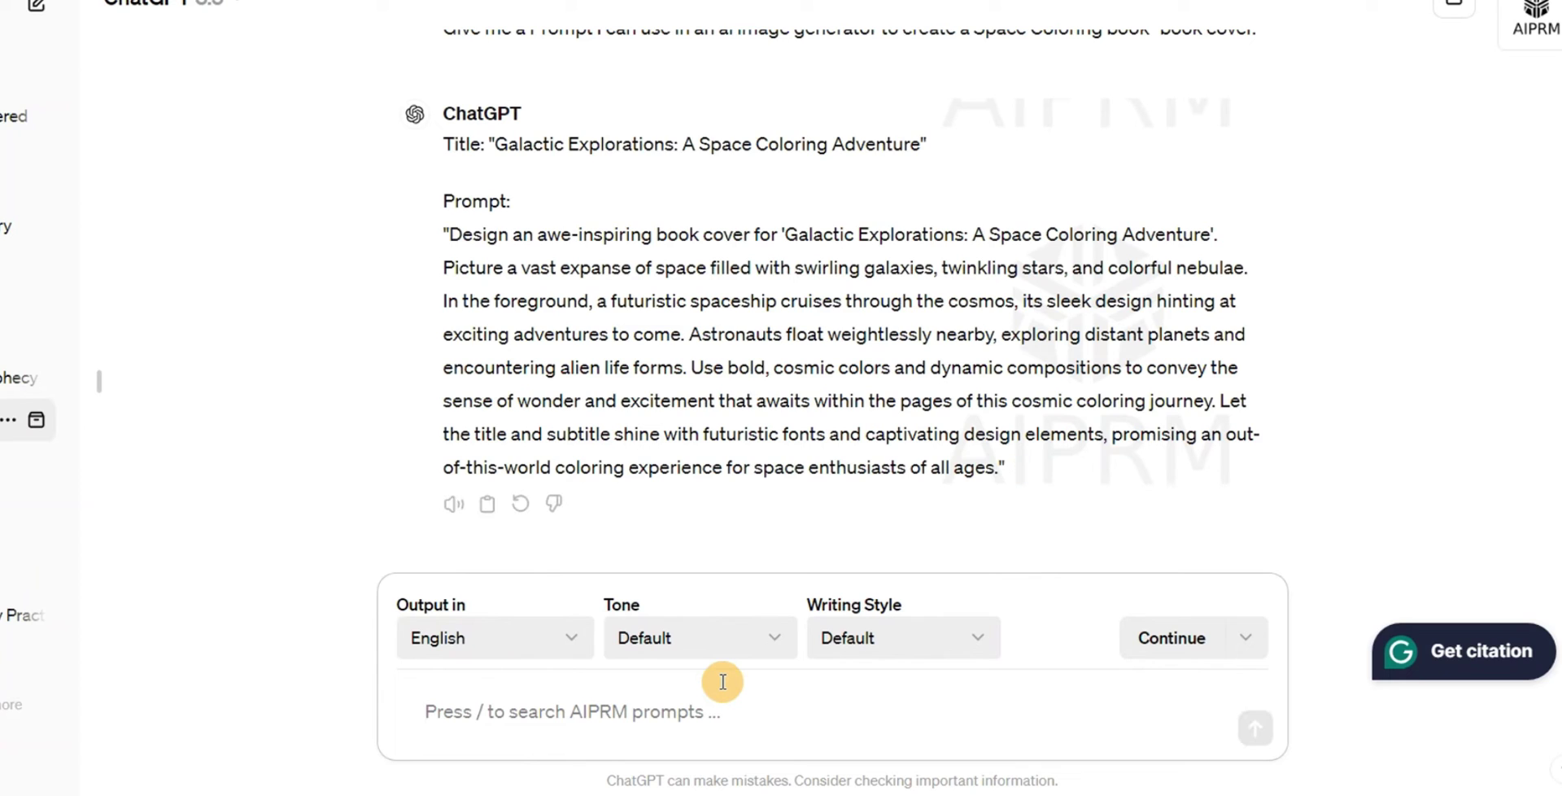
drag(453, 236, 1005, 468)
key(ctrl+c)
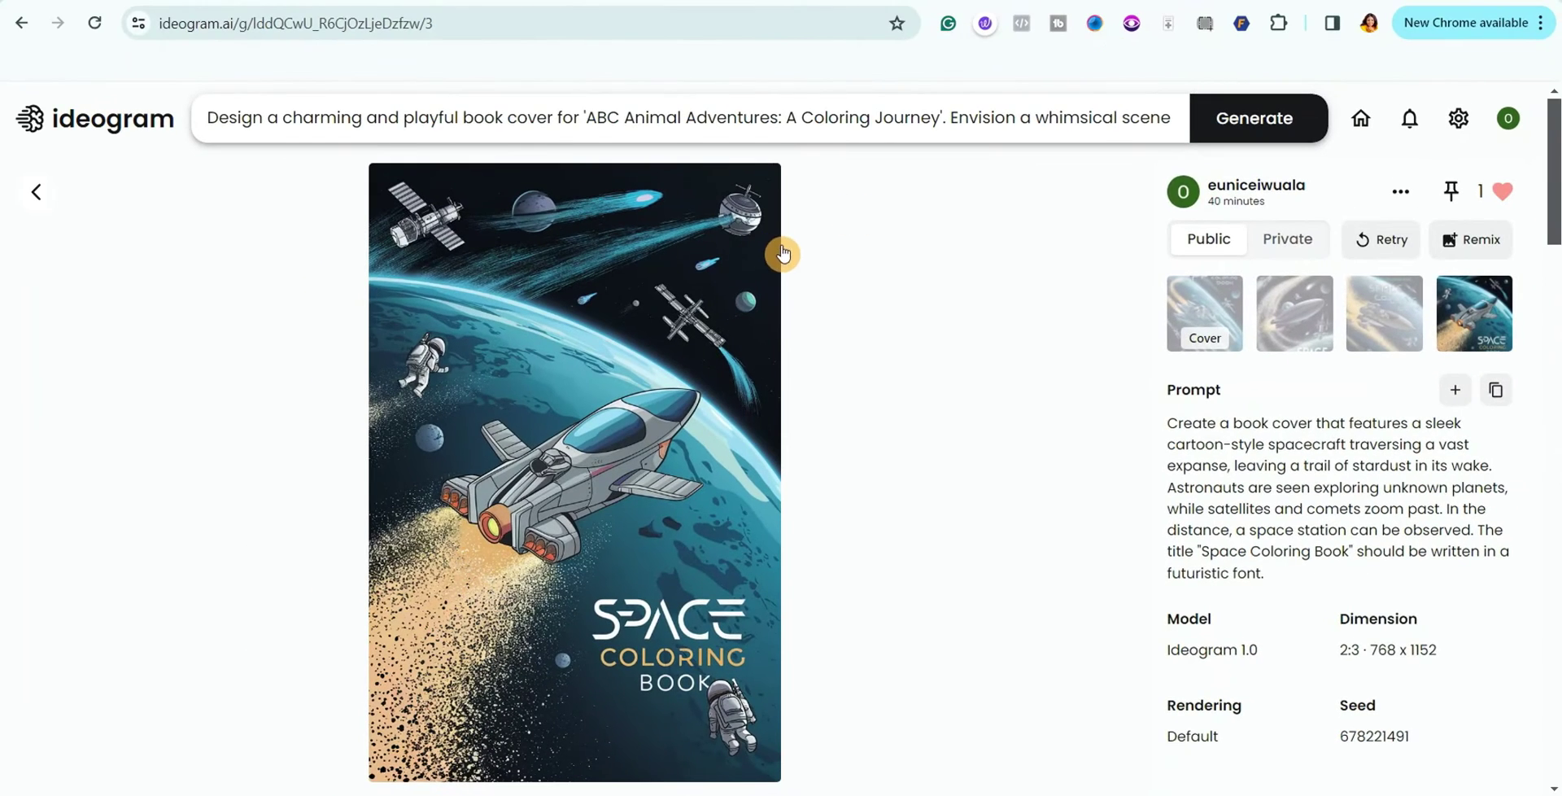
Step: Replace the ABC Animal Adventures prompt with the Galactic Explorations prompt and generate four images
click(158, 85)
drag(160, 92, 416, 269)
key(BackSpace)
key(BackSpace)
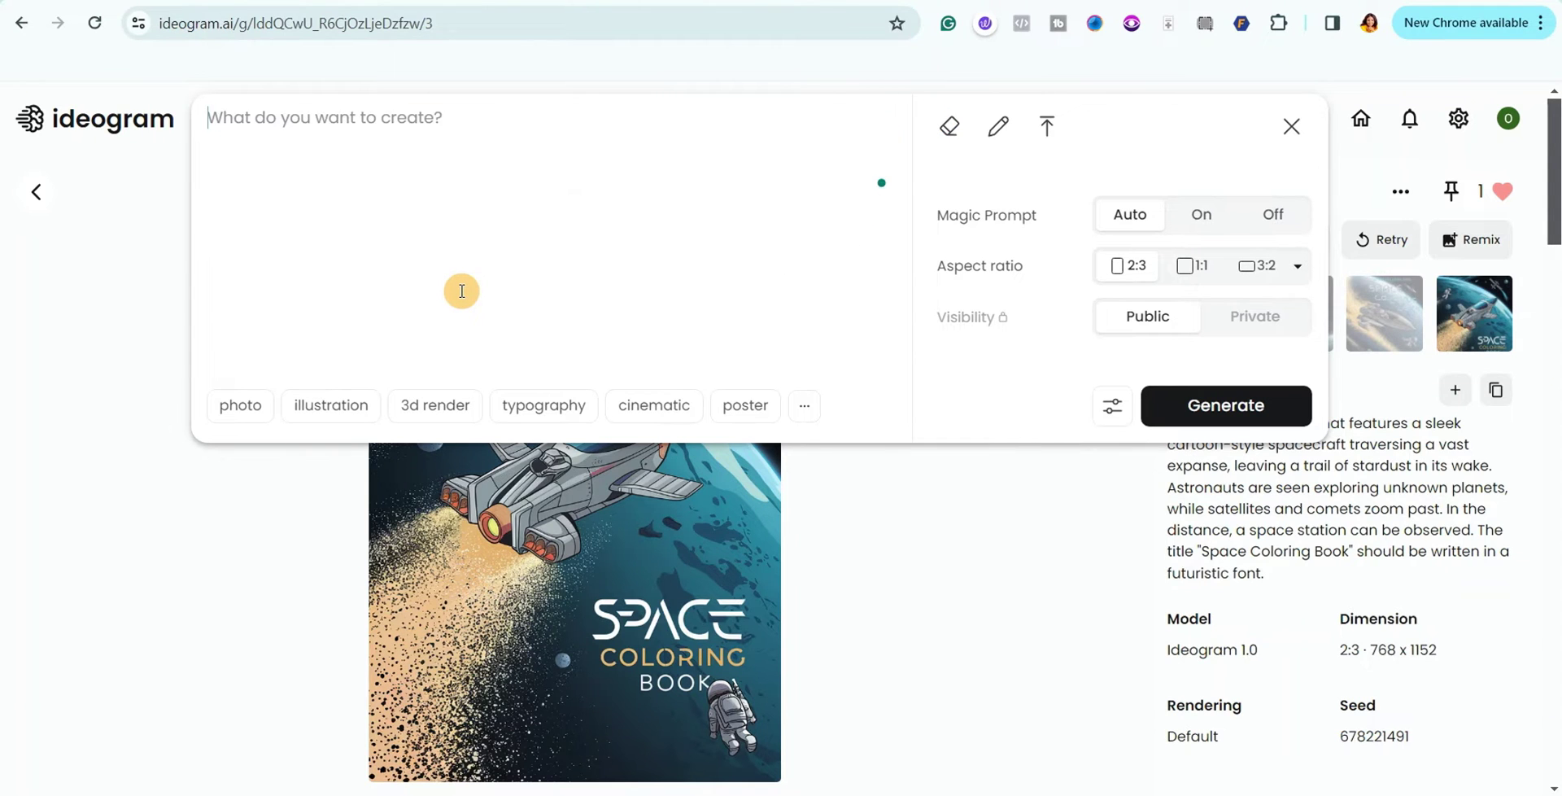
key(ctrl+v)
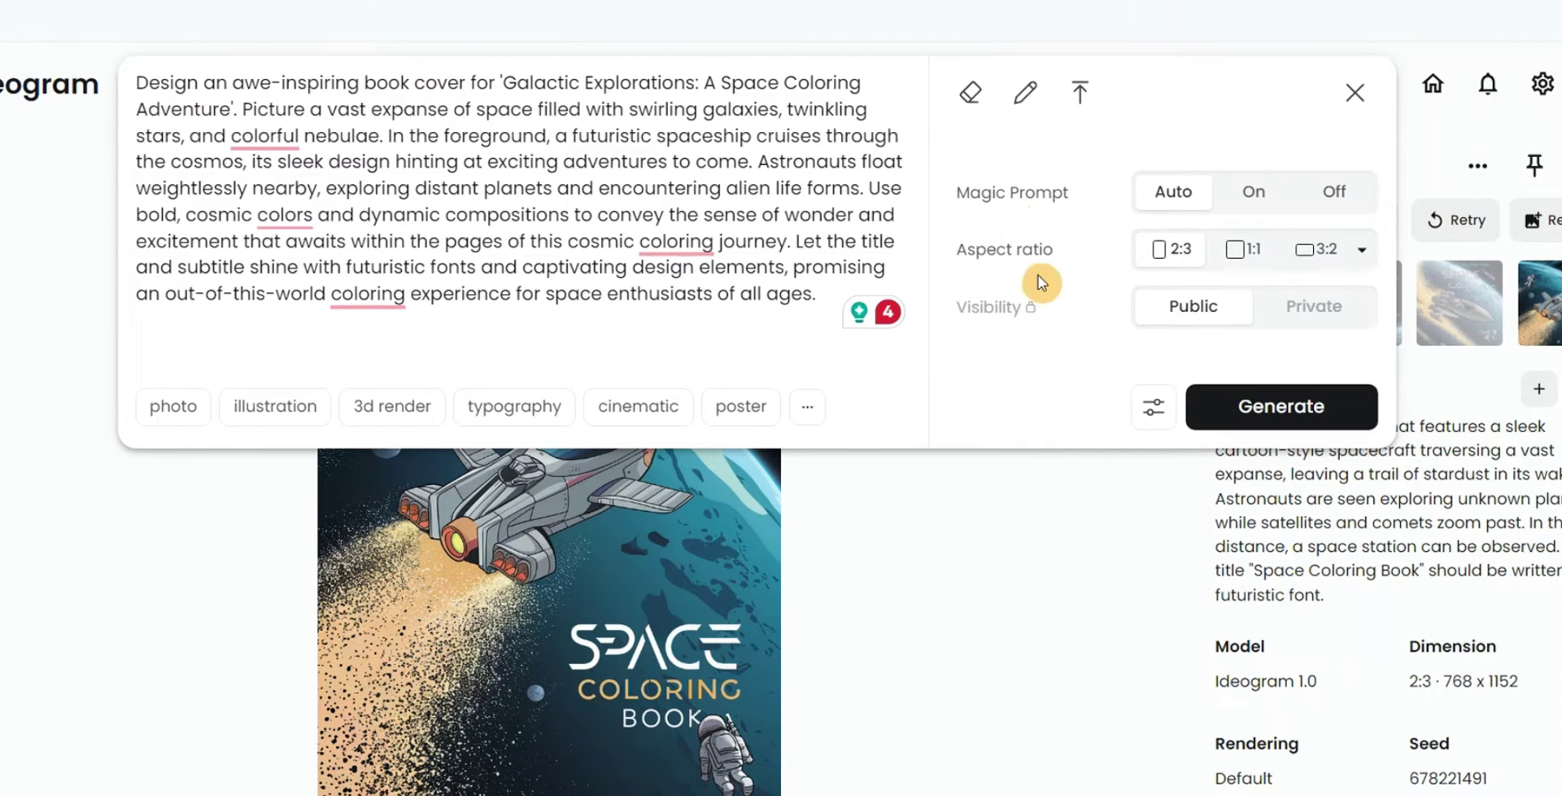
click(1283, 411)
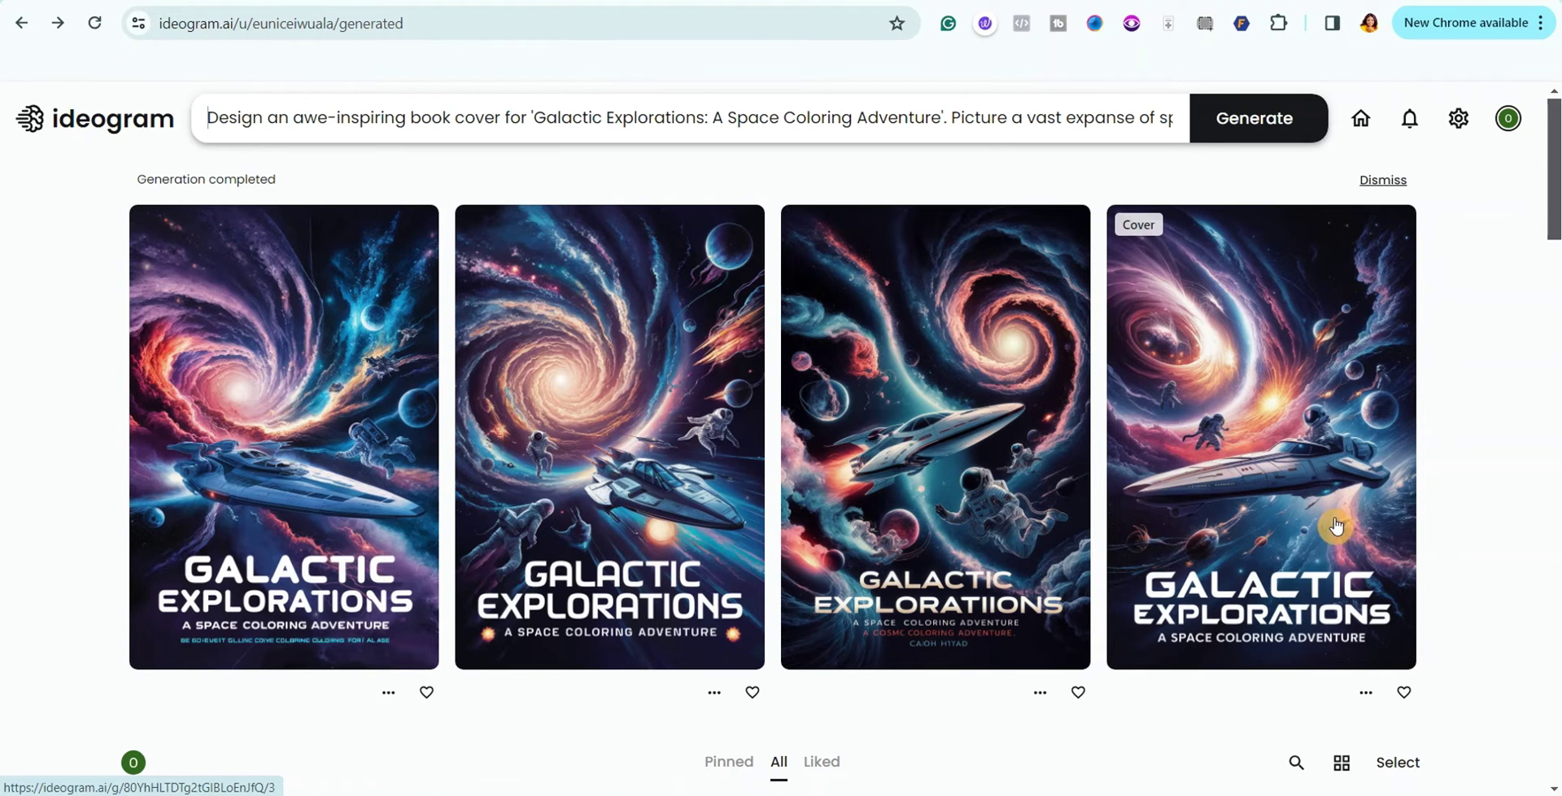
Step: Open the earlier Space Coloring Book cover from the gallery and view its third and fourth variations
scroll(1437, 455, down, 4)
scroll(1438, 456, down, 3)
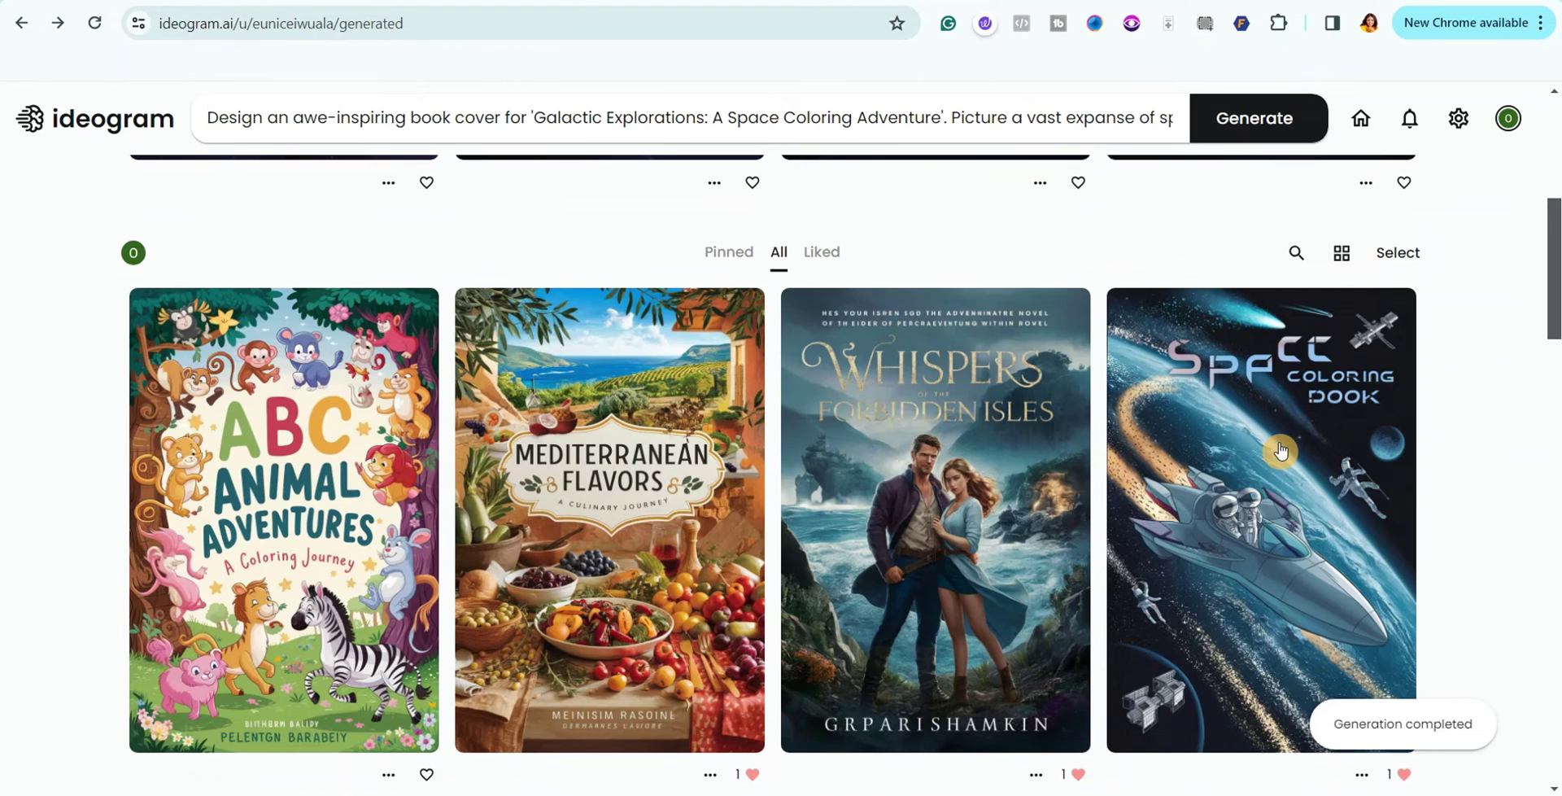
click(1407, 326)
click(1410, 322)
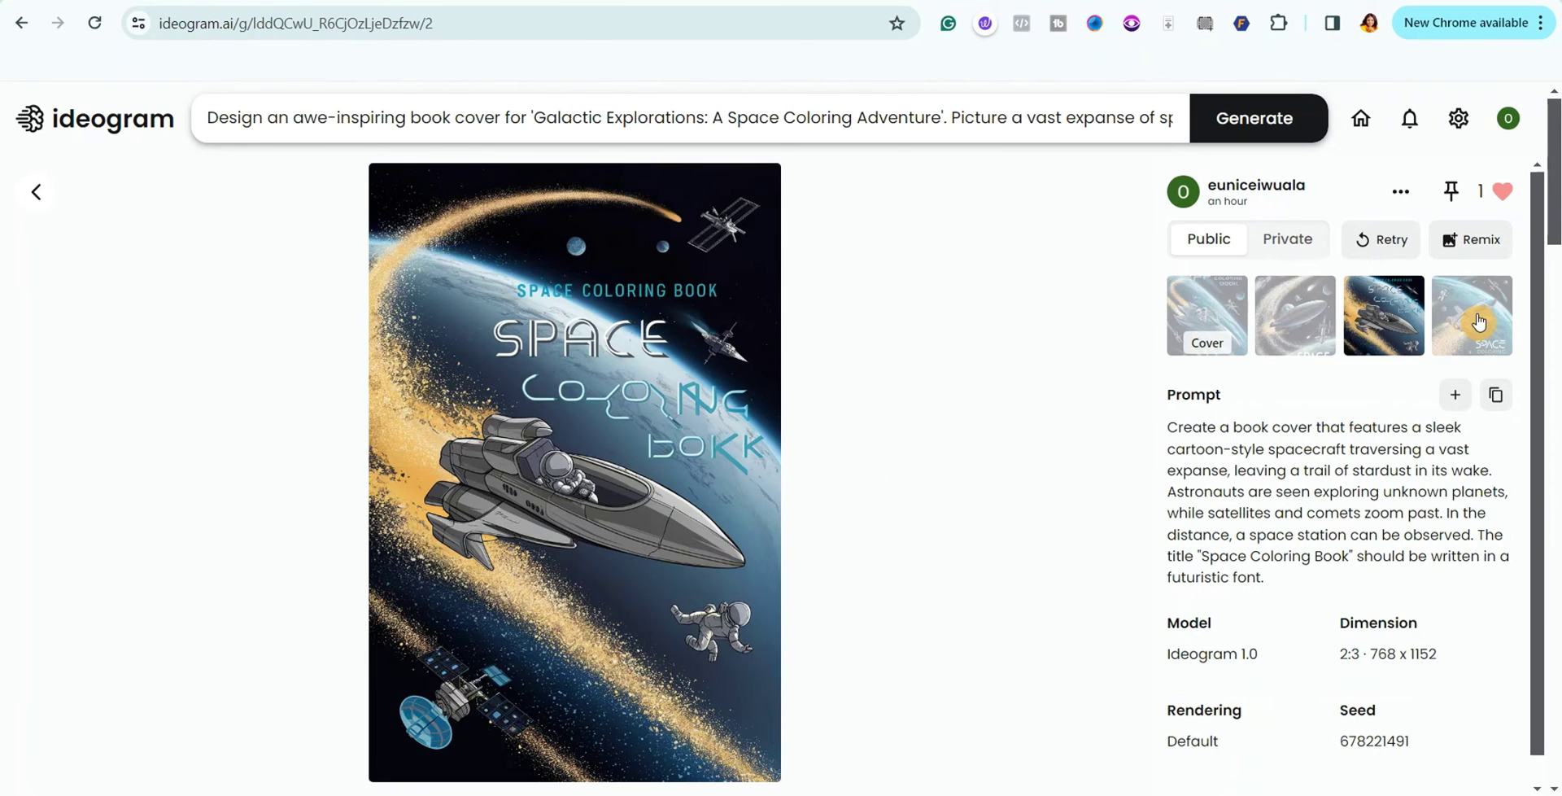
click(1479, 319)
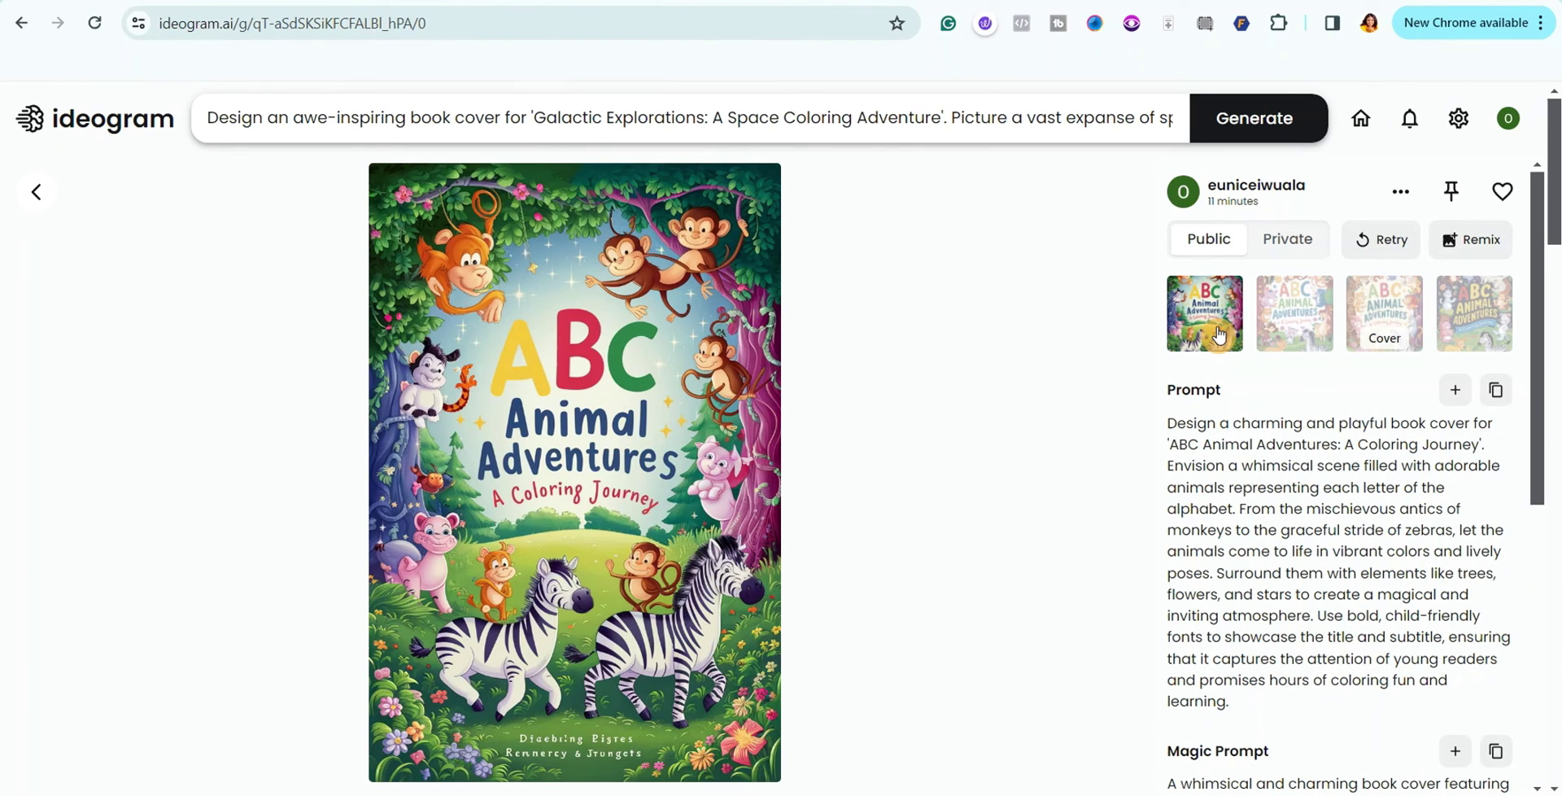
Step: Browse the ABC Animal Adventures variations and return to the first one
click(1384, 313)
click(1472, 309)
click(1214, 321)
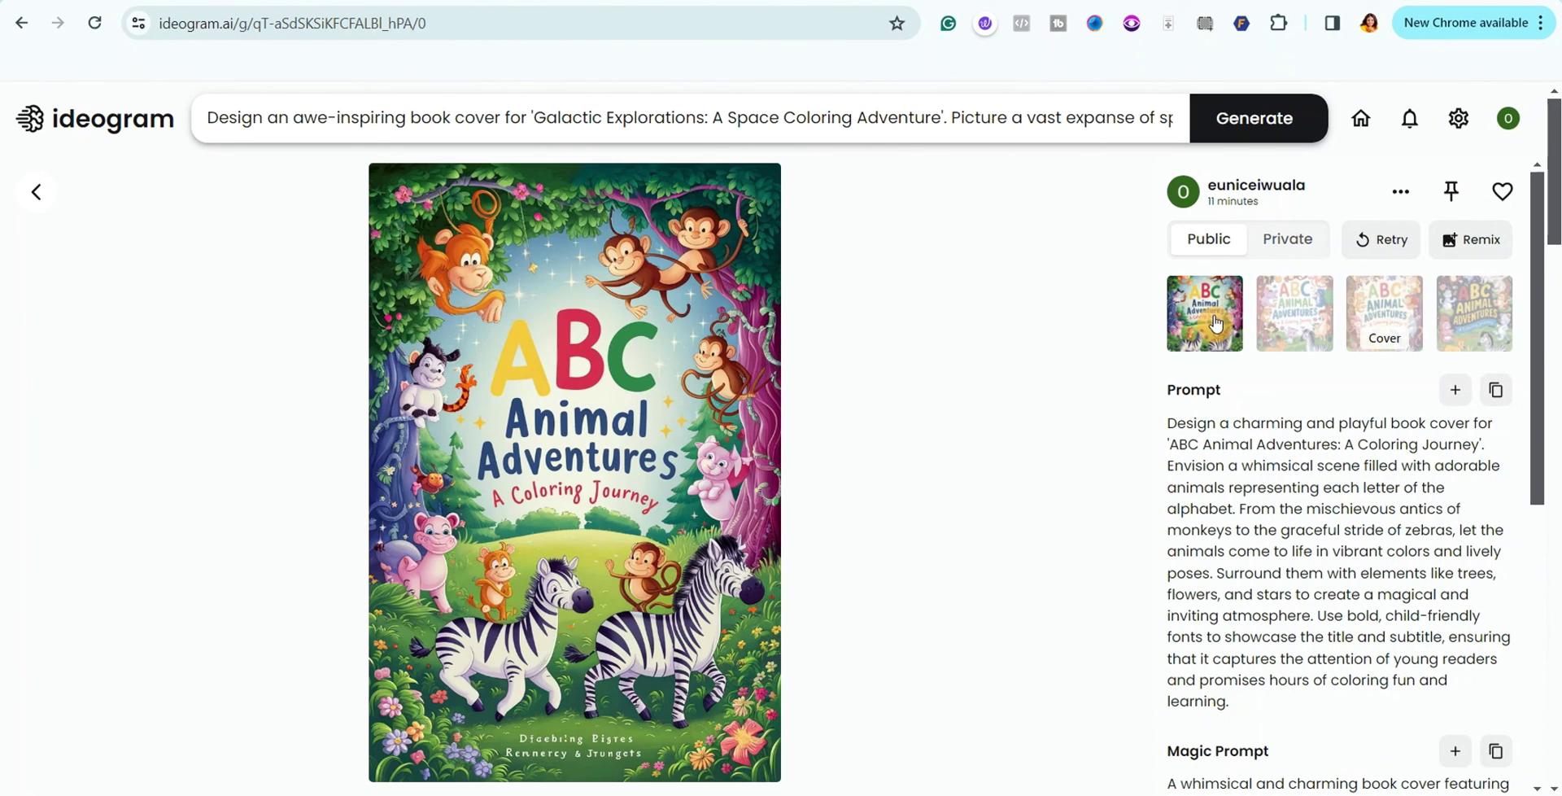